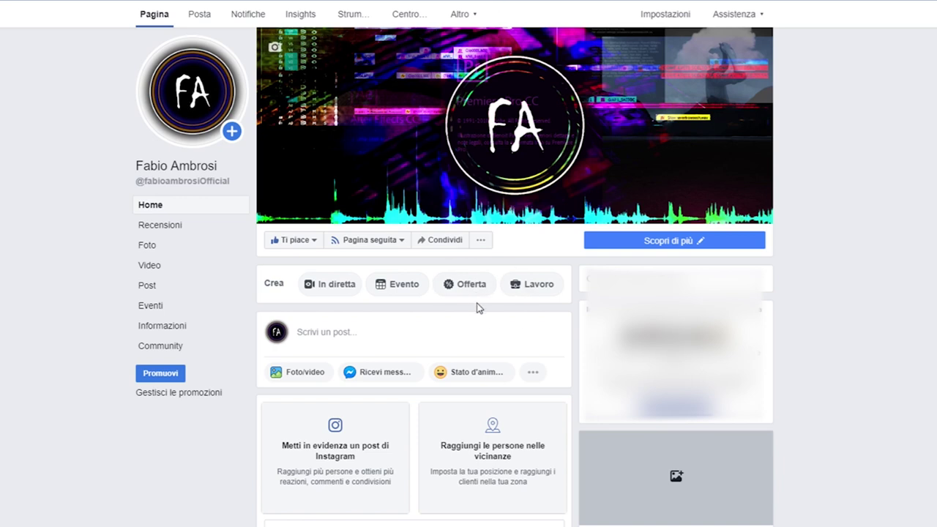
Scroll through the Facebook page's reviews, posts and upcoming events.
{"action": "scroll", "coordinate": [506, 317], "scroll_direction": "down", "scroll_amount": 5}
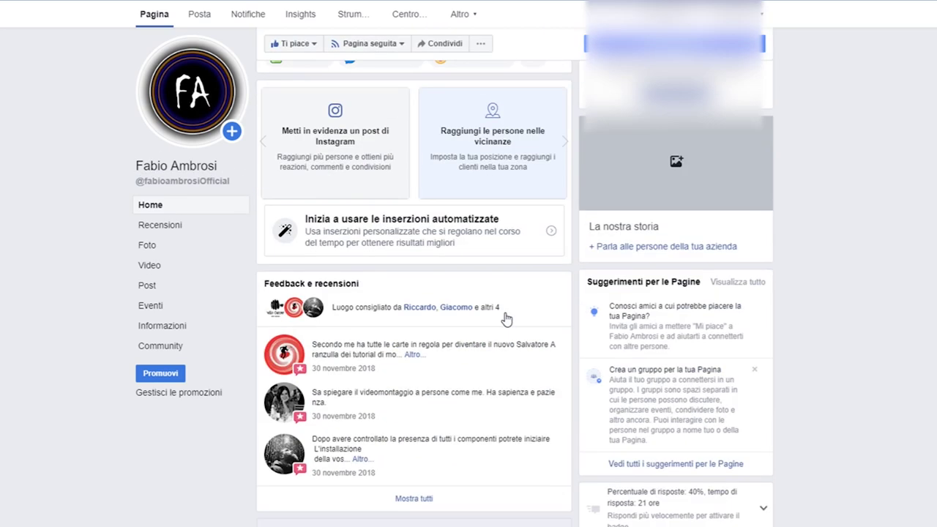
{"action": "scroll", "coordinate": [506, 329], "scroll_direction": "down", "scroll_amount": 3}
{"action": "scroll", "coordinate": [506, 331], "scroll_direction": "down", "scroll_amount": 4}
{"action": "scroll", "coordinate": [505, 334], "scroll_direction": "down", "scroll_amount": 3}
{"action": "scroll", "coordinate": [505, 336], "scroll_direction": "down", "scroll_amount": 4}
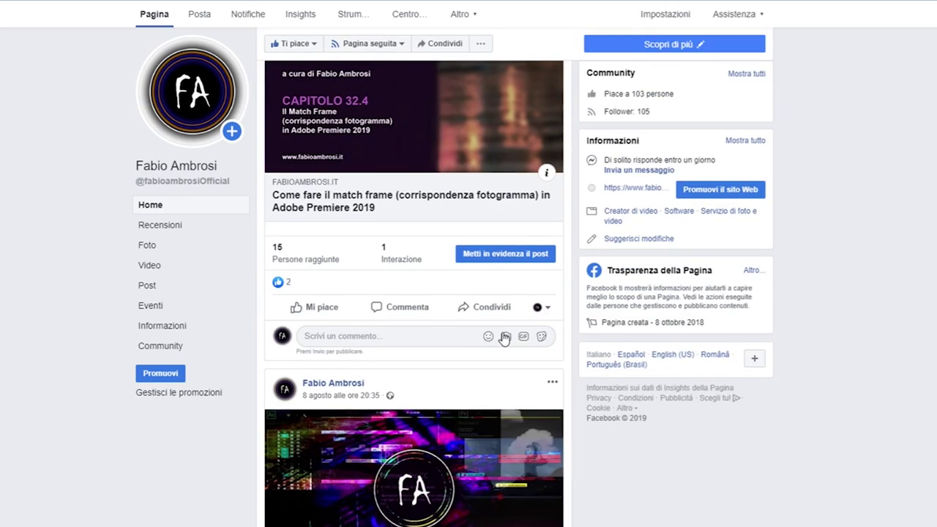
{"action": "scroll", "coordinate": [503, 339], "scroll_direction": "down", "scroll_amount": 3}
{"action": "scroll", "coordinate": [504, 339], "scroll_direction": "down", "scroll_amount": 3}
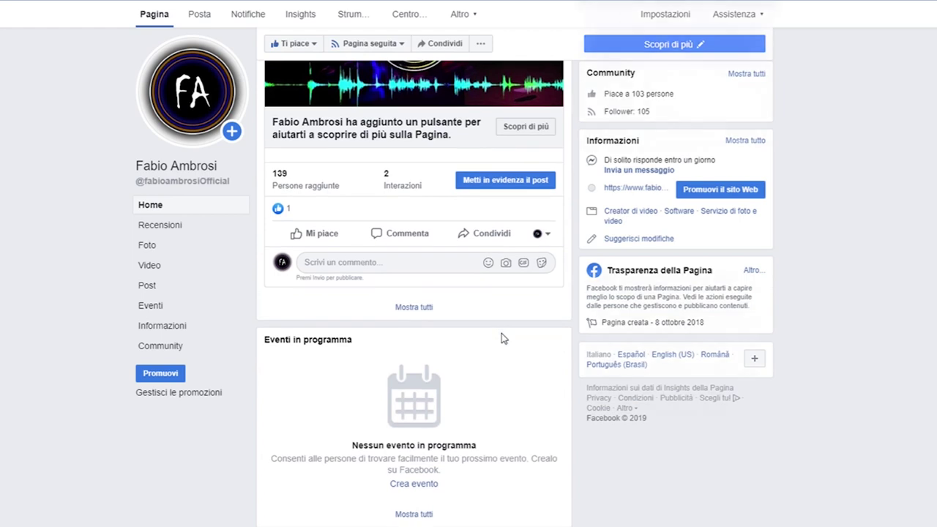
{"action": "scroll", "coordinate": [495, 330], "scroll_direction": "up", "scroll_amount": 4}
{"action": "scroll", "coordinate": [512, 326], "scroll_direction": "up", "scroll_amount": 1}
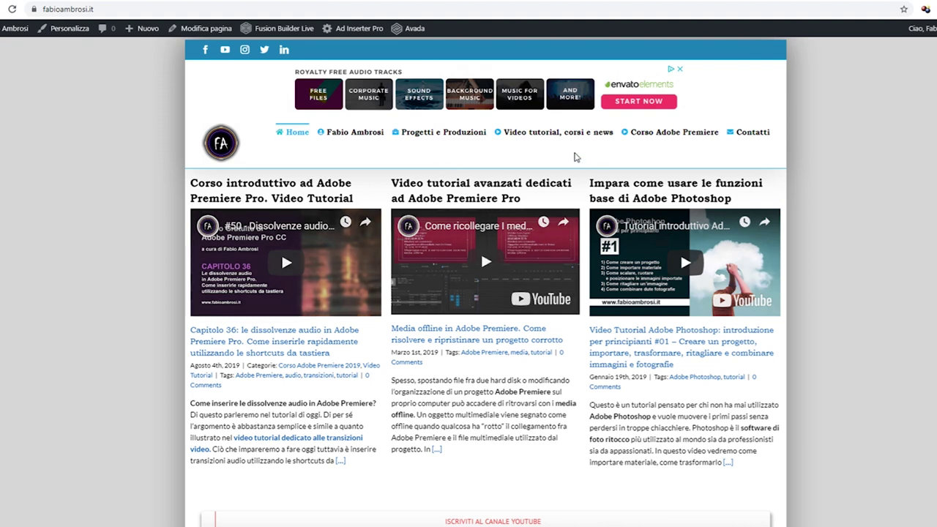
Open the Corso Adobe Premiere page on fabioambrosi.it and start reading down it.
{"action": "left_click", "coordinate": [661, 135]}
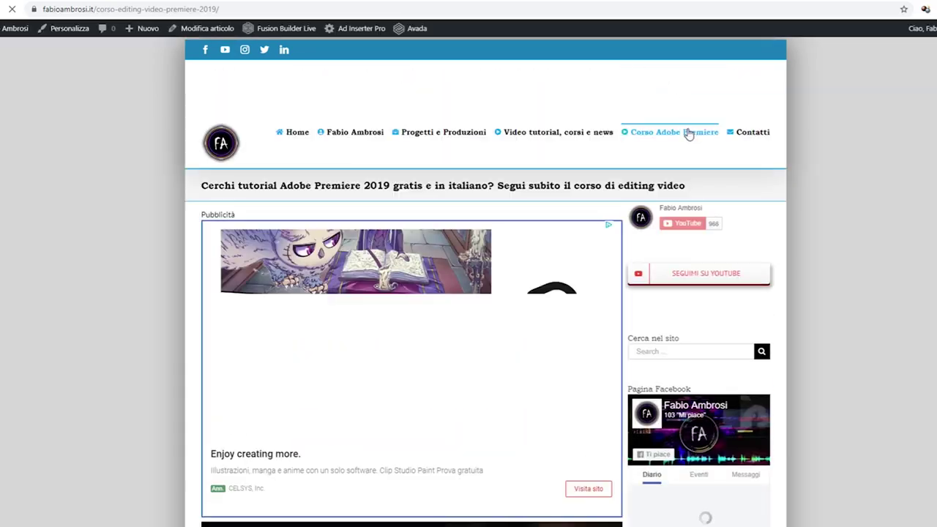
{"action": "scroll", "coordinate": [418, 277], "scroll_direction": "down", "scroll_amount": 7}
{"action": "scroll", "coordinate": [418, 277], "scroll_direction": "down", "scroll_amount": 5}
{"action": "scroll", "coordinate": [428, 286], "scroll_direction": "down", "scroll_amount": 5}
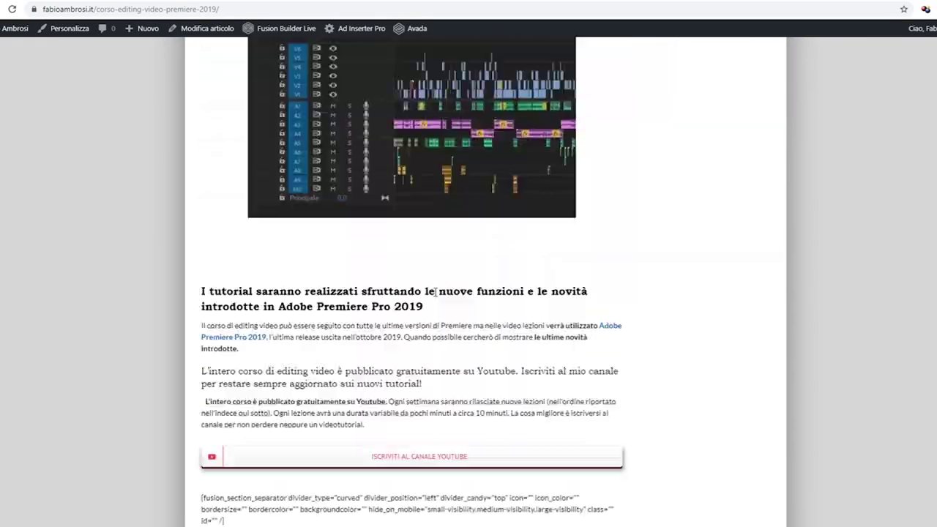
{"action": "scroll", "coordinate": [438, 291], "scroll_direction": "down", "scroll_amount": 5}
{"action": "scroll", "coordinate": [437, 291], "scroll_direction": "down", "scroll_amount": 3}
Browse the course's numbered lesson index.
{"action": "scroll", "coordinate": [335, 177], "scroll_direction": "up", "scroll_amount": 5}
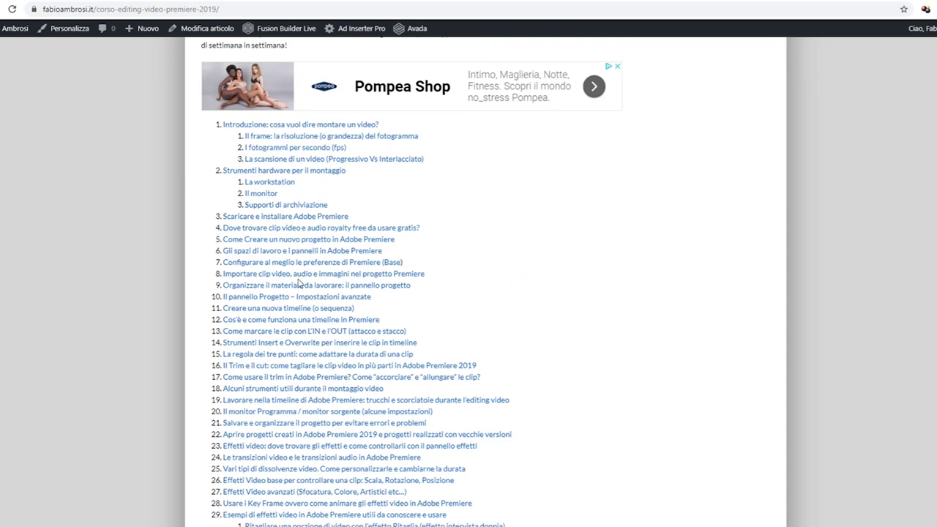
{"action": "scroll", "coordinate": [310, 318], "scroll_direction": "down", "scroll_amount": 5}
{"action": "scroll", "coordinate": [323, 230], "scroll_direction": "down", "scroll_amount": 1}
{"action": "scroll", "coordinate": [323, 230], "scroll_direction": "up", "scroll_amount": 4}
{"action": "scroll", "coordinate": [314, 351], "scroll_direction": "down", "scroll_amount": 1}
{"action": "scroll", "coordinate": [314, 351], "scroll_direction": "down", "scroll_amount": 5}
{"action": "scroll", "coordinate": [313, 378], "scroll_direction": "down", "scroll_amount": 1}
{"action": "scroll", "coordinate": [314, 377], "scroll_direction": "down", "scroll_amount": 2}
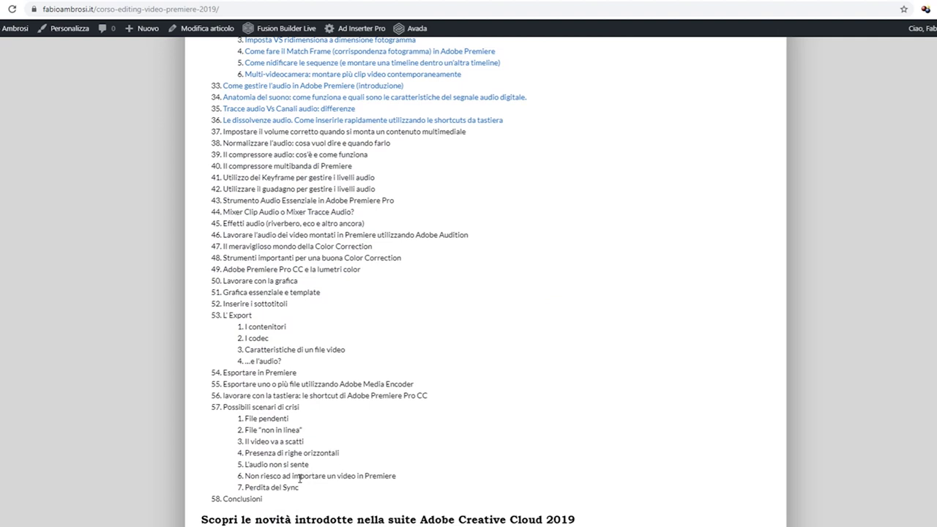
{"action": "scroll", "coordinate": [331, 384], "scroll_direction": "up", "scroll_amount": 3}
{"action": "scroll", "coordinate": [291, 497], "scroll_direction": "down", "scroll_amount": 4}
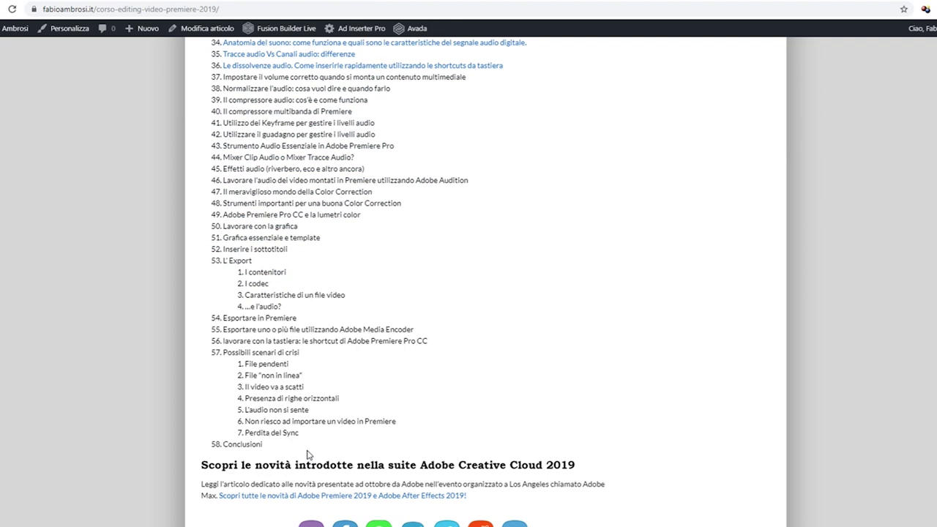
{"action": "scroll", "coordinate": [308, 453], "scroll_direction": "up", "scroll_amount": 2}
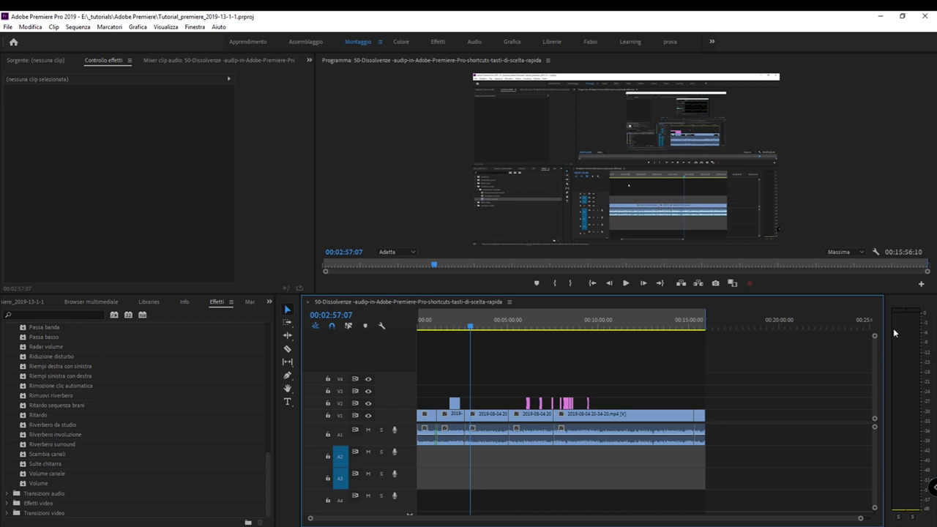
{"action": "key", "text": "grave"}
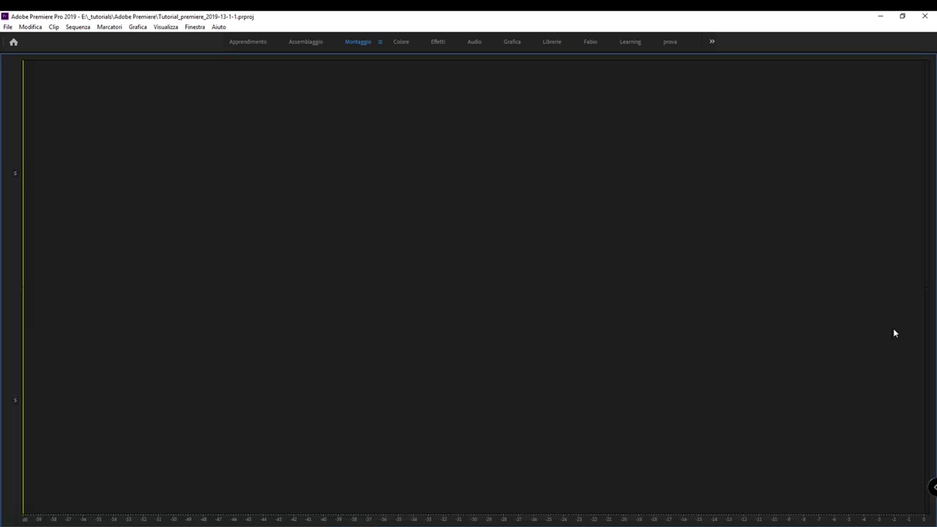
{"action": "key", "text": "grave"}
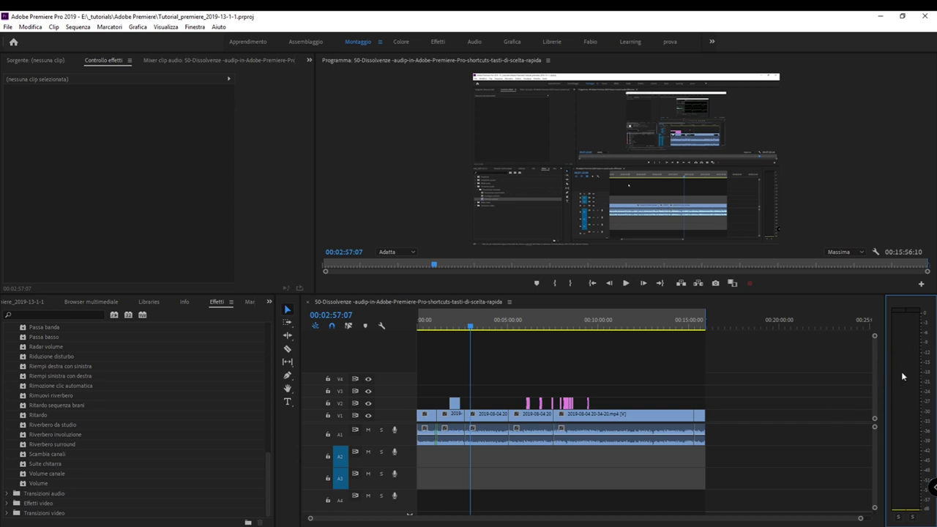
Select an A1 clip, zoom the timeline, open the Audio Track Mixer and play back the crossfades.
{"action": "key", "text": "super+plus"}
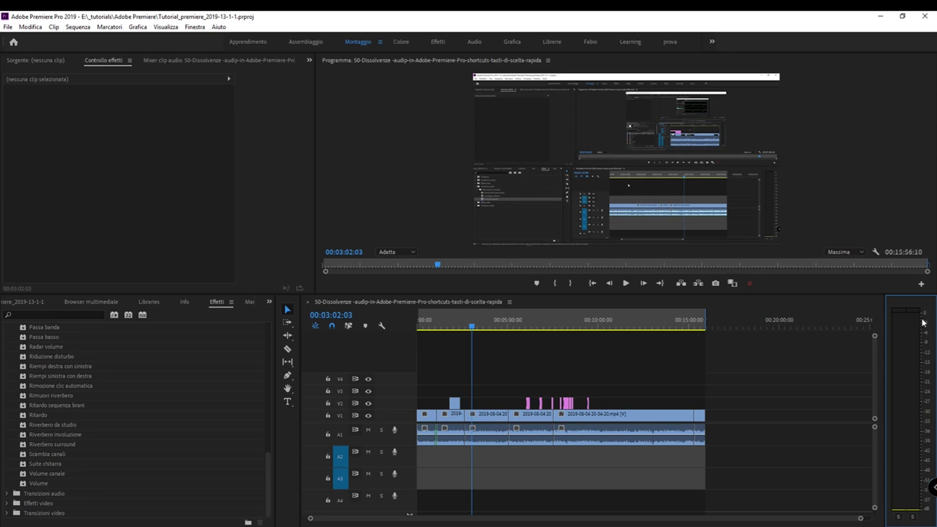
{"action": "left_click", "coordinate": [489, 437]}
{"action": "key", "text": "="}
{"action": "key", "text": "="}
{"action": "key", "text": "="}
{"action": "key", "text": "shift+6"}
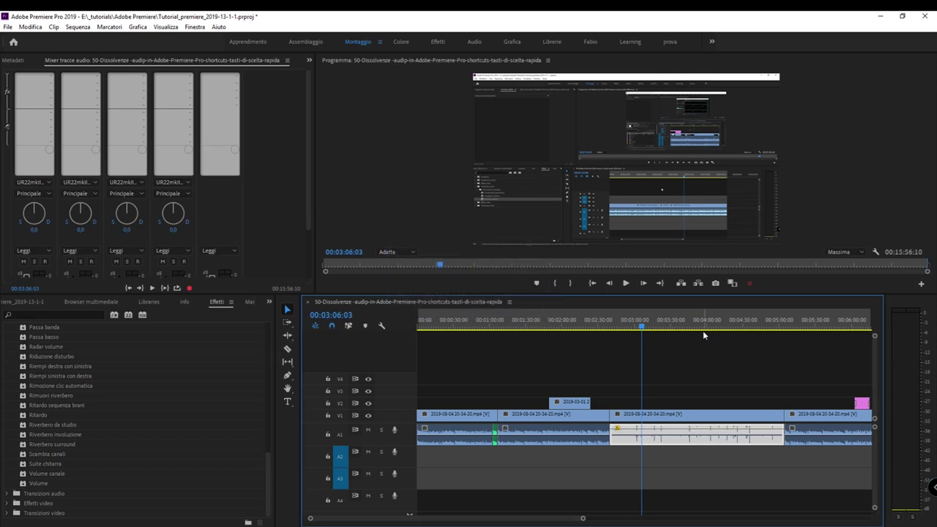
{"action": "key", "text": "space"}
{"action": "key", "text": "space"}
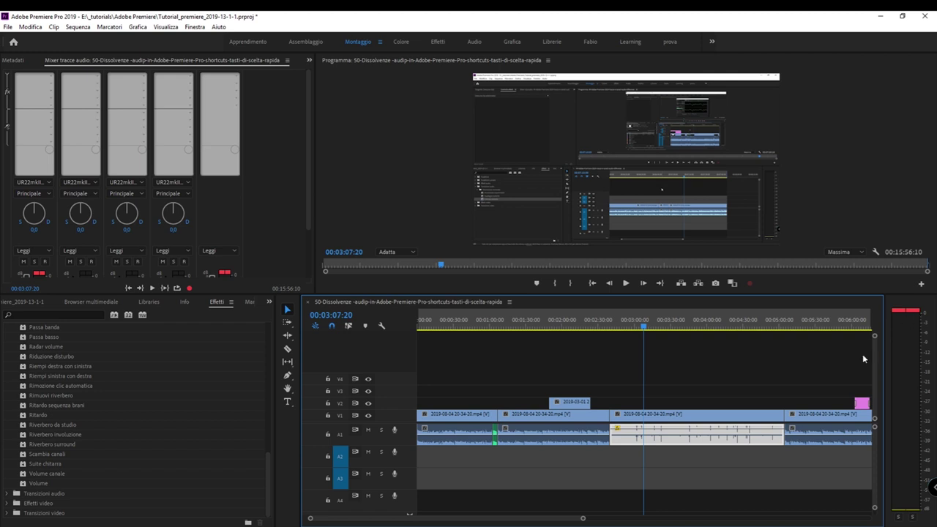
{"action": "left_click", "coordinate": [716, 379]}
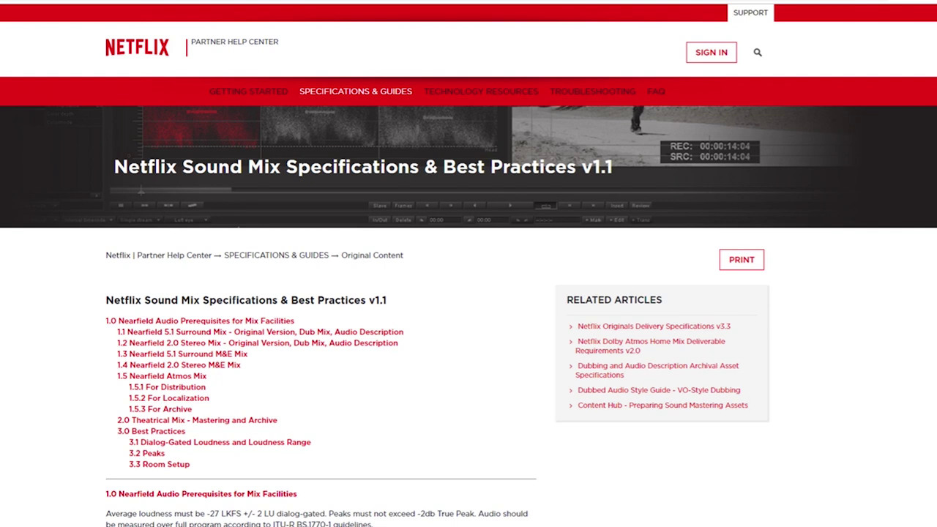
Jump to the 1.2 Nearfield 2.0 Stereo Mix section and read down through it.
{"action": "scroll", "coordinate": [469, 316], "scroll_direction": "down", "scroll_amount": 2}
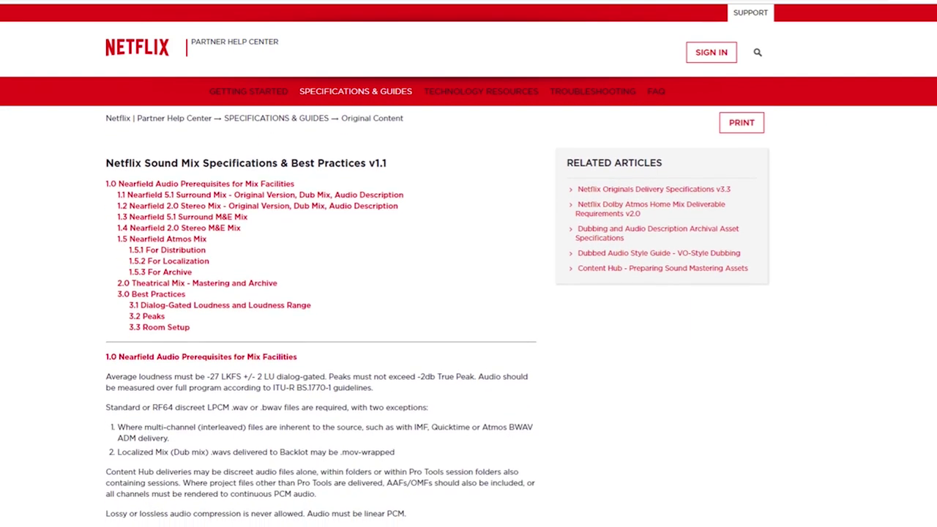
{"action": "left_click", "coordinate": [148, 193]}
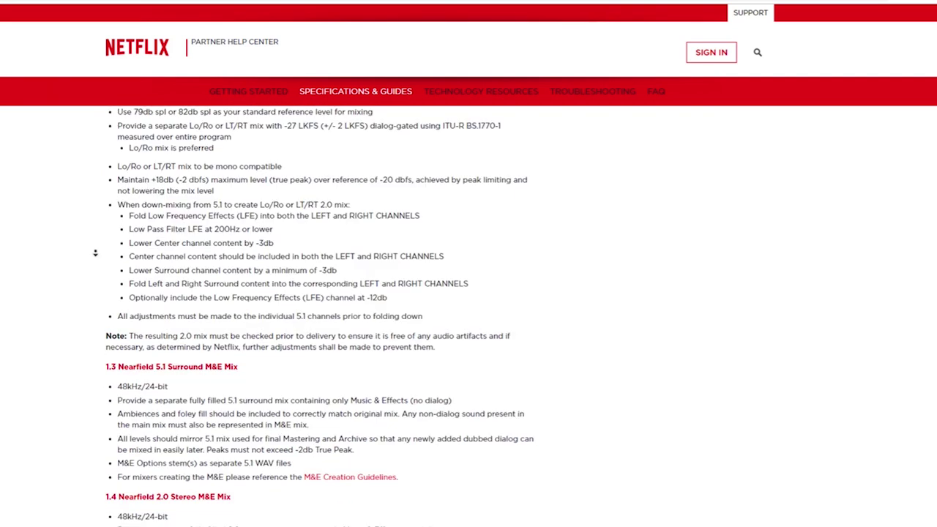
{"action": "scroll", "coordinate": [100, 299], "scroll_direction": "down", "scroll_amount": 6}
{"action": "scroll", "coordinate": [101, 298], "scroll_direction": "down", "scroll_amount": 4}
{"action": "scroll", "coordinate": [101, 299], "scroll_direction": "down", "scroll_amount": 4}
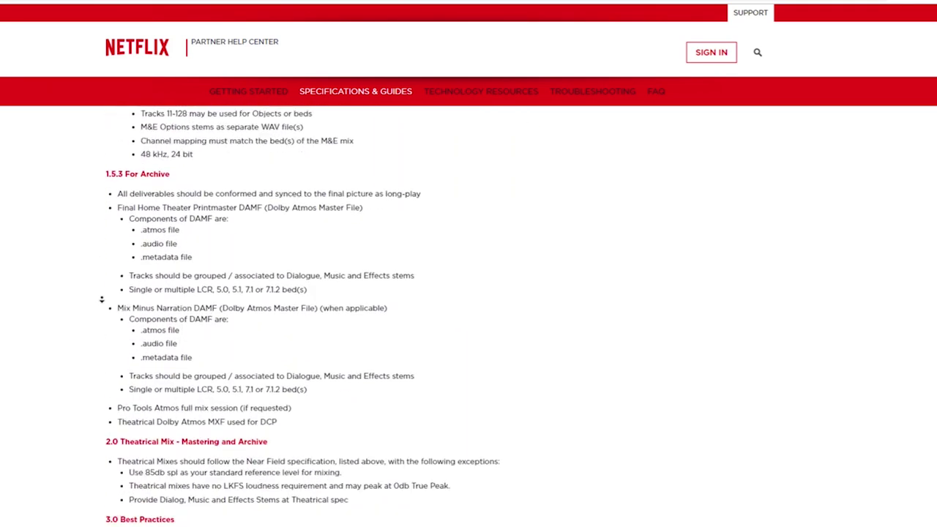
{"action": "scroll", "coordinate": [102, 299], "scroll_direction": "down", "scroll_amount": 4}
{"action": "scroll", "coordinate": [104, 303], "scroll_direction": "down", "scroll_amount": 3}
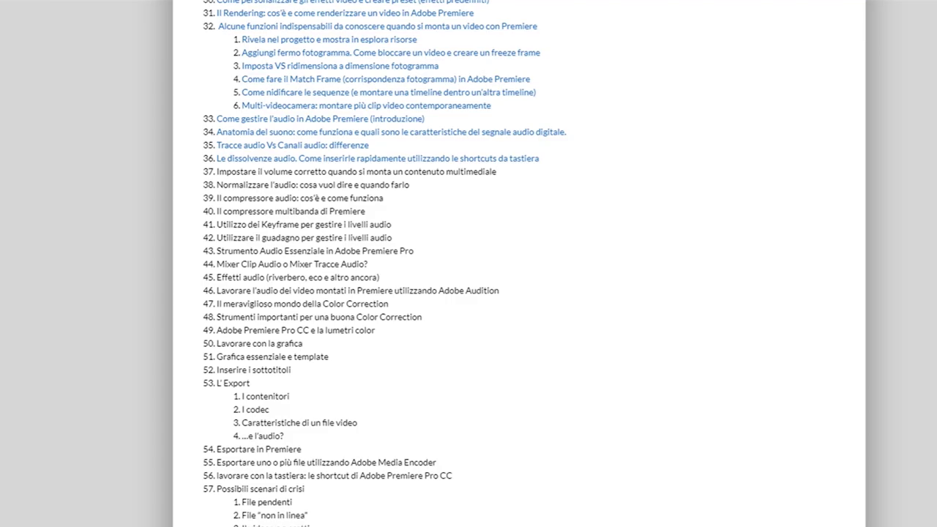
Scroll back up through the stereo mix and Atmos delivery requirements.
{"action": "scroll", "coordinate": [383, 170], "scroll_direction": "up", "scroll_amount": 5}
{"action": "scroll", "coordinate": [370, 170], "scroll_direction": "up", "scroll_amount": 5}
{"action": "scroll", "coordinate": [370, 170], "scroll_direction": "up", "scroll_amount": 5}
{"action": "scroll", "coordinate": [381, 190], "scroll_direction": "up", "scroll_amount": 5}
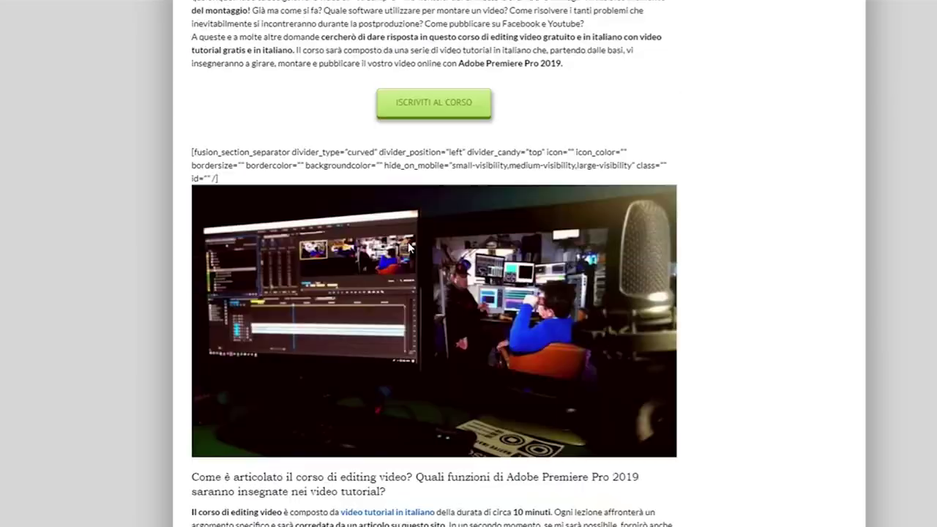
{"action": "scroll", "coordinate": [408, 252], "scroll_direction": "up", "scroll_amount": 5}
{"action": "scroll", "coordinate": [408, 252], "scroll_direction": "up", "scroll_amount": 5}
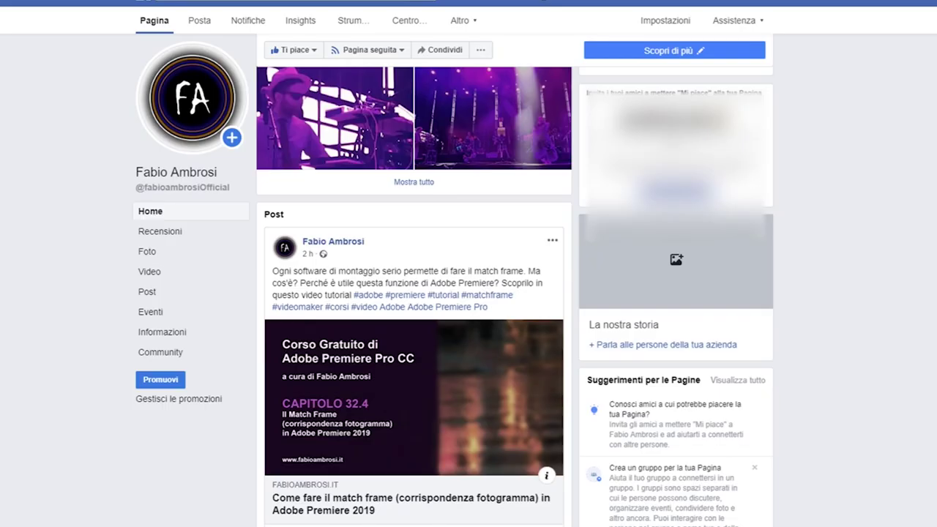
{"action": "scroll", "coordinate": [479, 195], "scroll_direction": "up", "scroll_amount": 5}
{"action": "scroll", "coordinate": [473, 195], "scroll_direction": "up", "scroll_amount": 5}
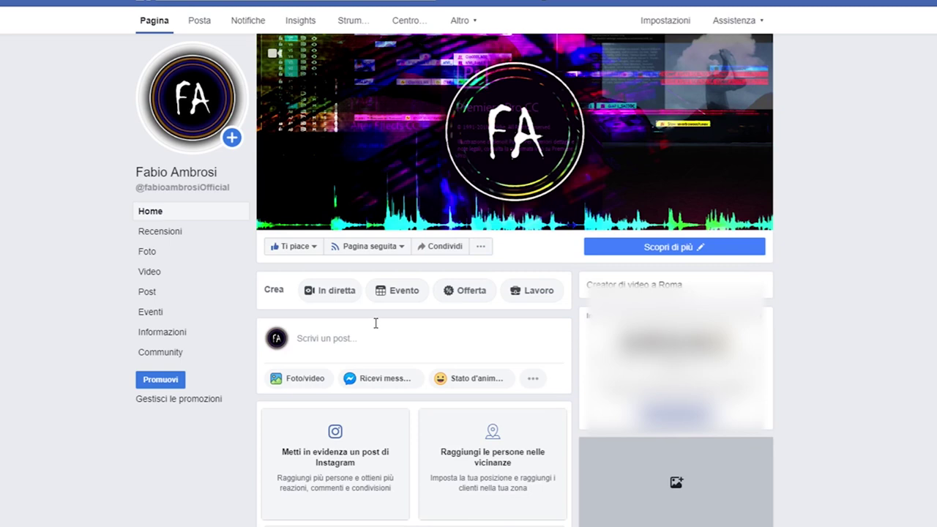
{"action": "scroll", "coordinate": [455, 382], "scroll_direction": "down", "scroll_amount": 3}
{"action": "scroll", "coordinate": [456, 382], "scroll_direction": "down", "scroll_amount": 7}
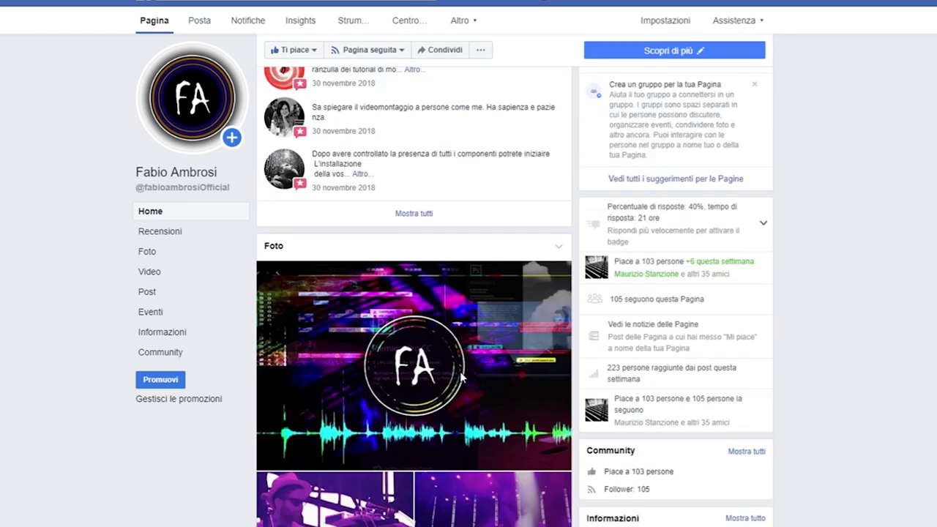
{"action": "scroll", "coordinate": [455, 382], "scroll_direction": "down", "scroll_amount": 5}
{"action": "scroll", "coordinate": [456, 383], "scroll_direction": "down", "scroll_amount": 1}
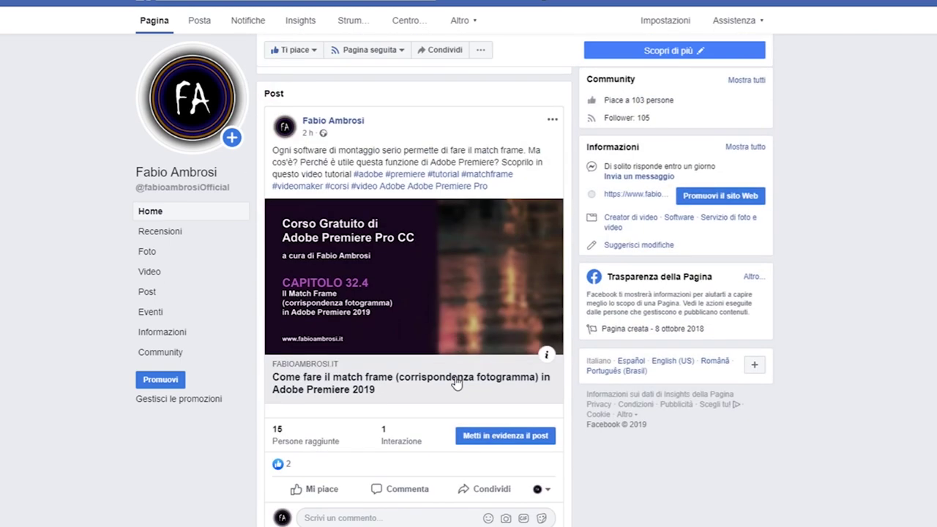
{"action": "scroll", "coordinate": [455, 382], "scroll_direction": "up", "scroll_amount": 2}
{"action": "scroll", "coordinate": [456, 366], "scroll_direction": "up", "scroll_amount": 3}
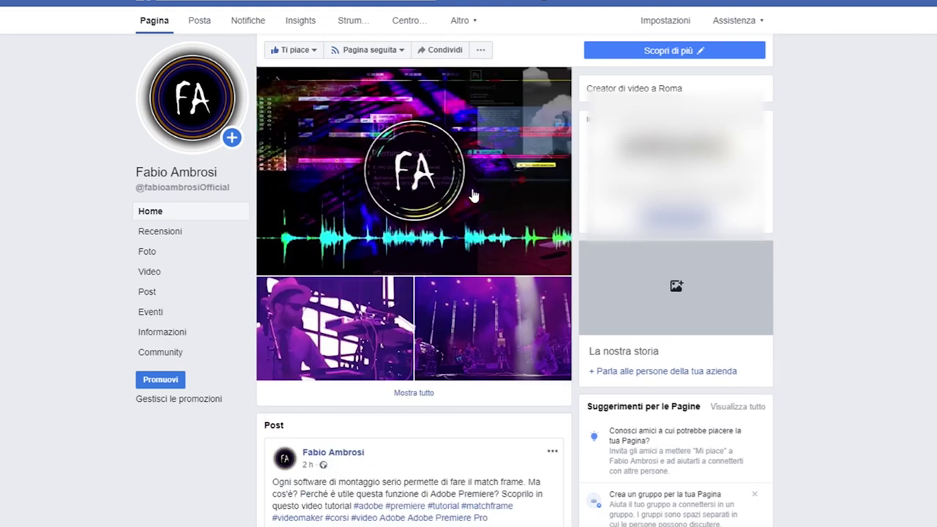
{"action": "scroll", "coordinate": [464, 192], "scroll_direction": "up", "scroll_amount": 7}
{"action": "scroll", "coordinate": [465, 194], "scroll_direction": "up", "scroll_amount": 4}
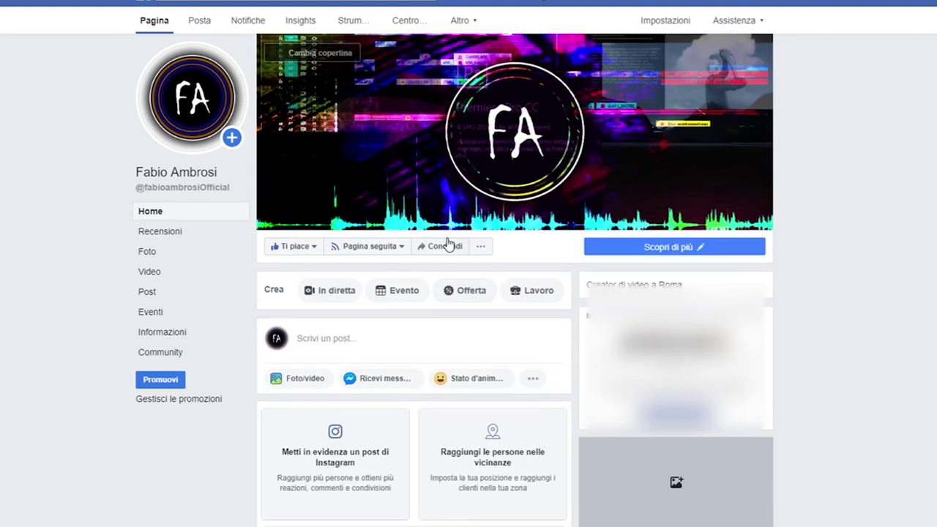